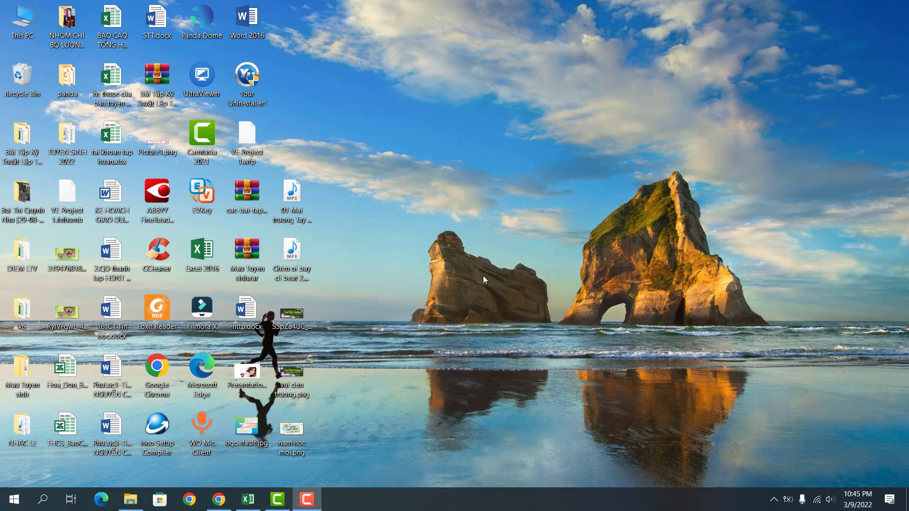
Step: Restore the NGOAI TUYEN LTV.xlsx Excel window from the taskbar
left_click(248, 499)
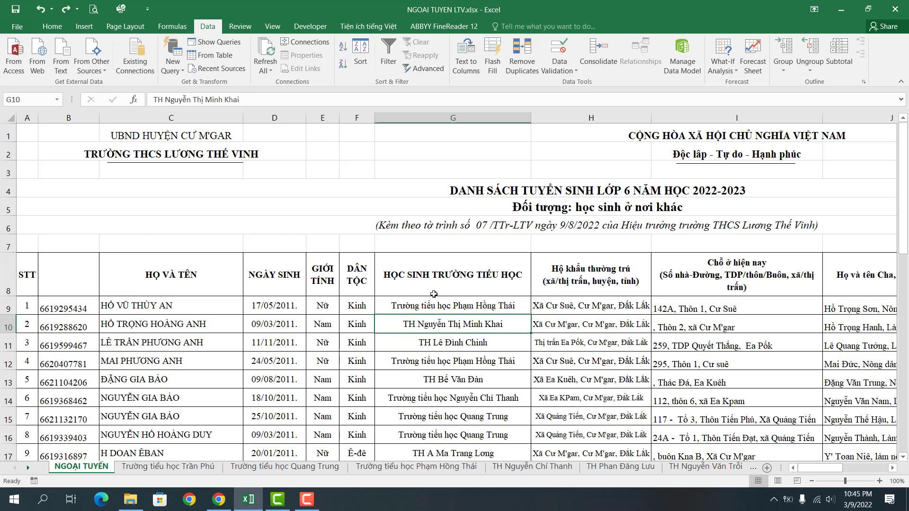
left_click(416, 282)
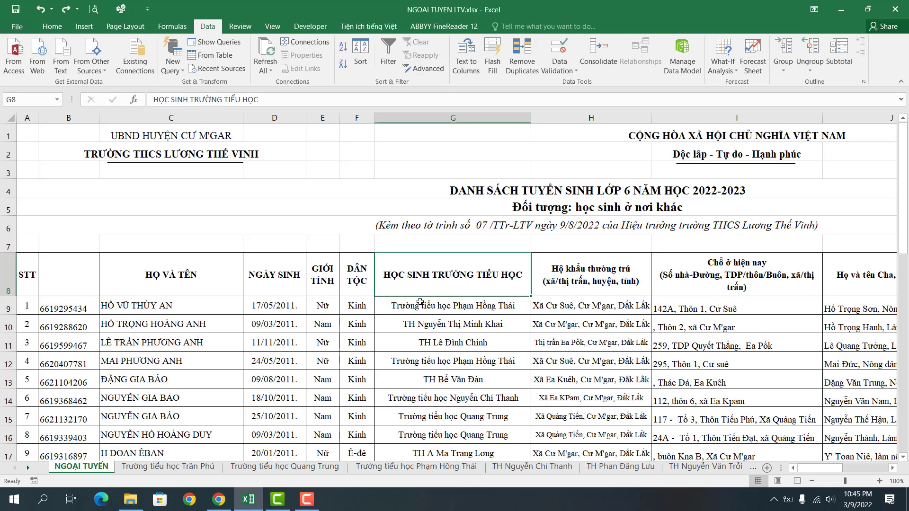
left_click(420, 302)
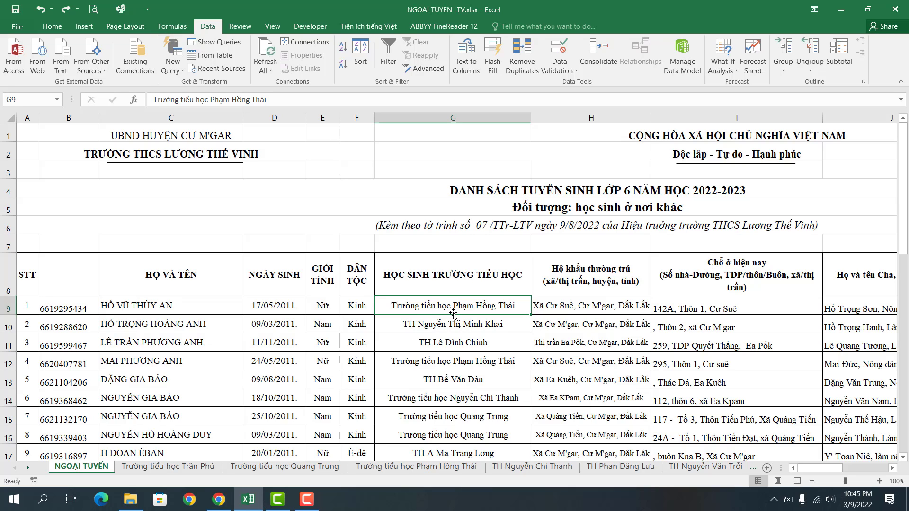
scroll(457, 323, "down", 1)
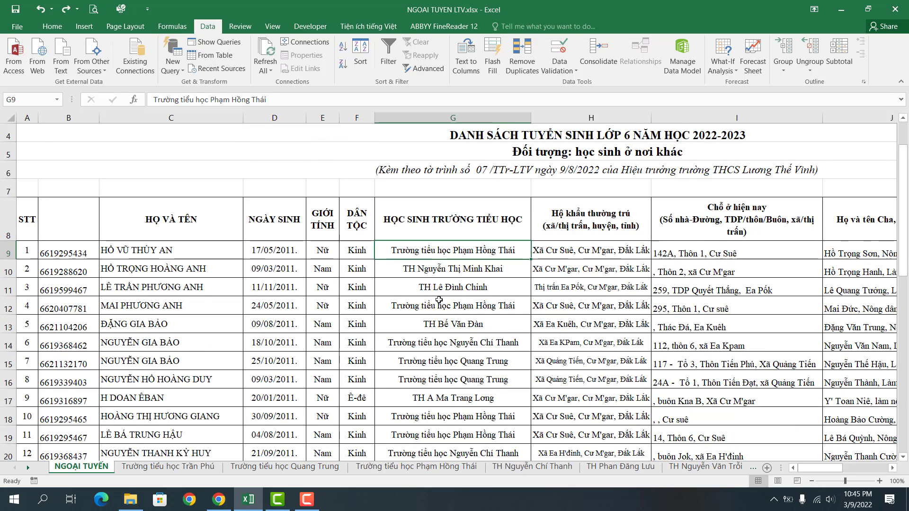
left_click(424, 270)
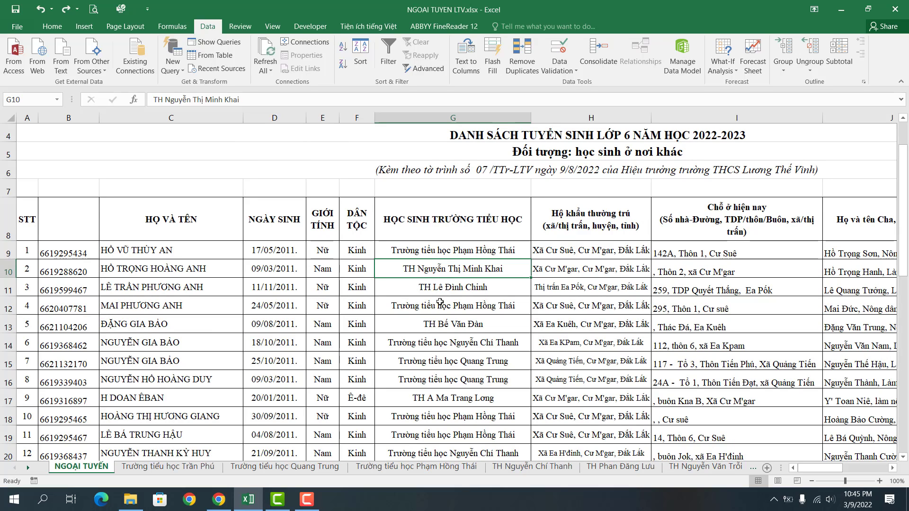
left_click(443, 307)
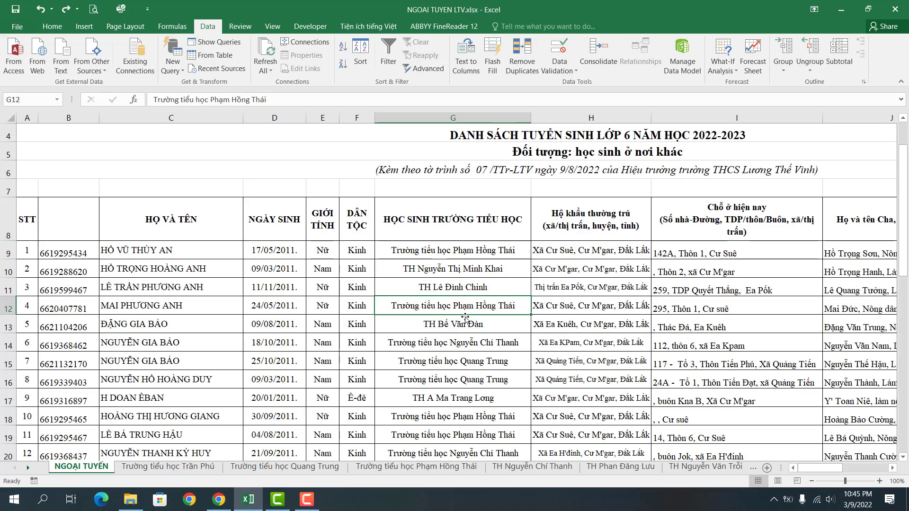
scroll(465, 318, "down", 1)
scroll(459, 310, "down", 1)
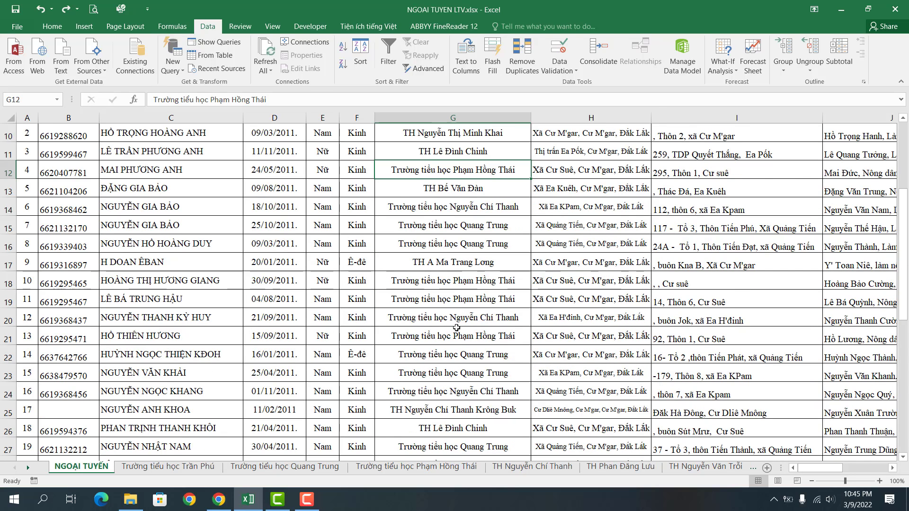
scroll(456, 330, "down", 1)
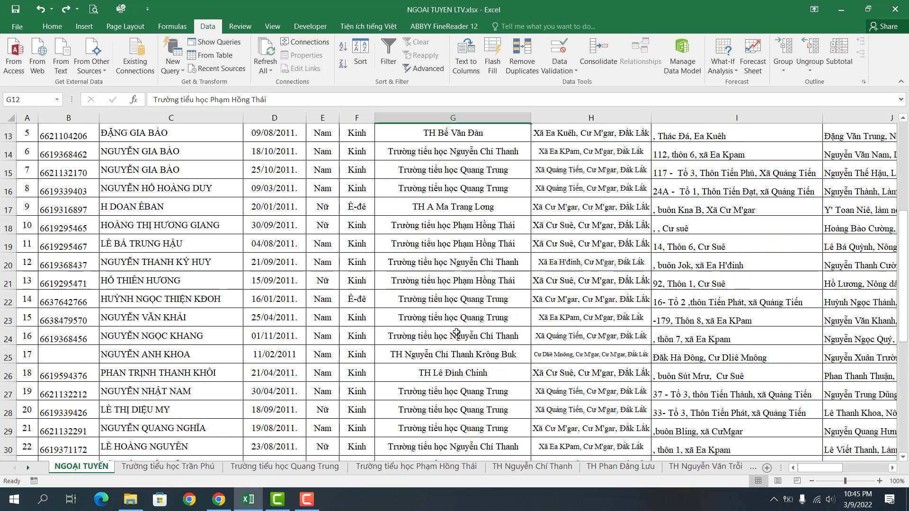
left_click(425, 355)
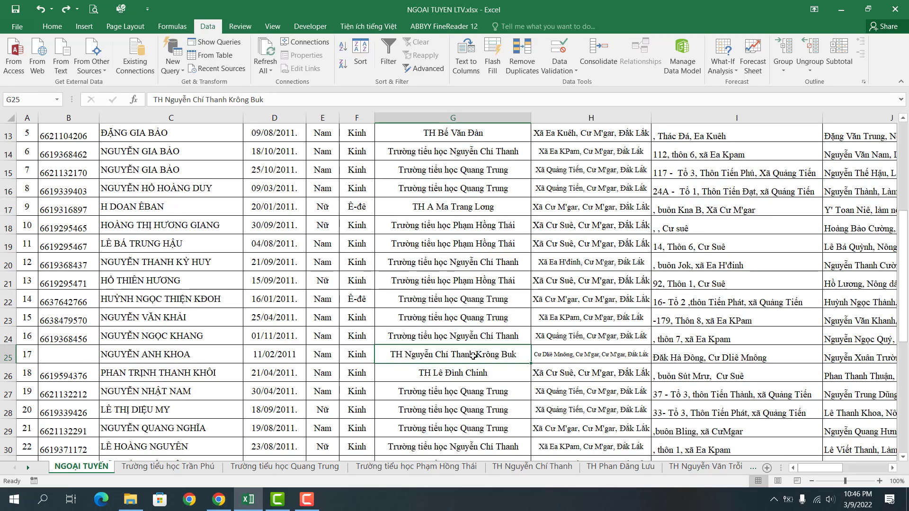
scroll(472, 355, "up", 1)
scroll(472, 355, "up", 3)
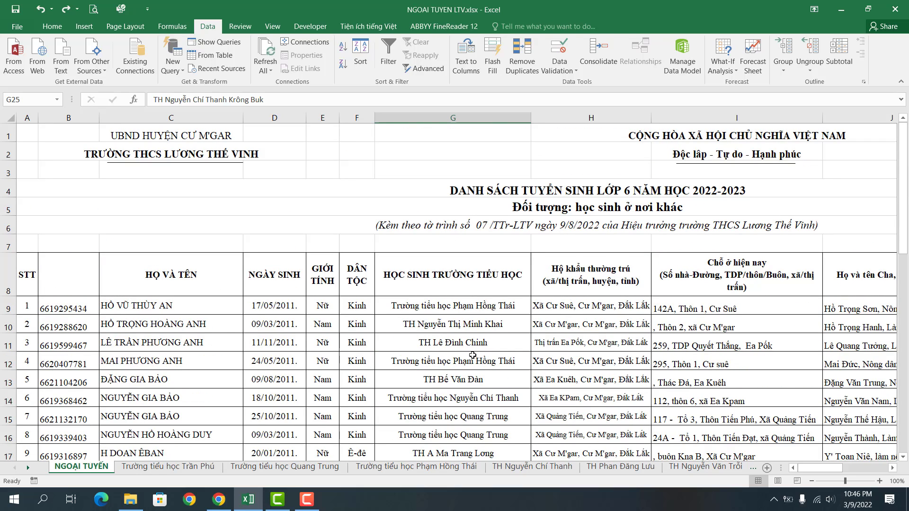
Step: Make G9 read 'Trường TH Phạm Hồng Thái' and G10 'Trường TH Nguyễn Thị Minh Khai'
left_click(408, 307)
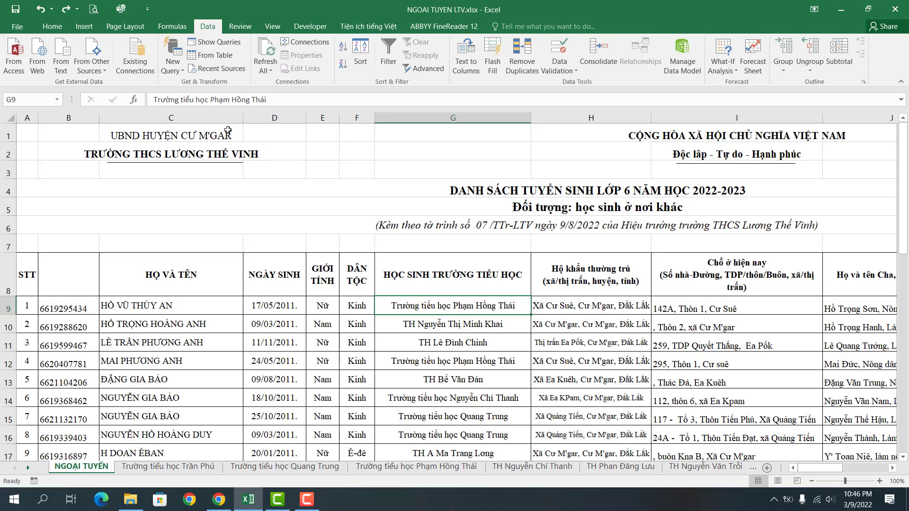
left_click(208, 100)
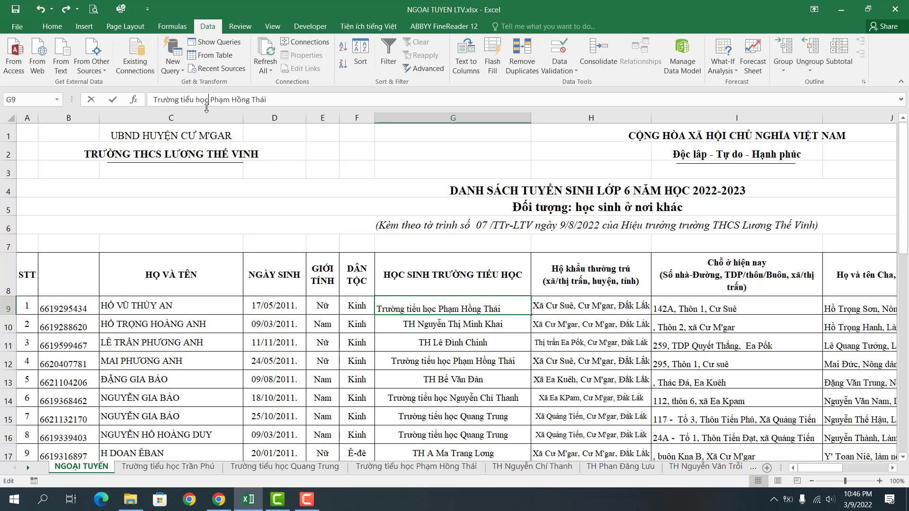
key("BackSpace")
key("BackSpace")
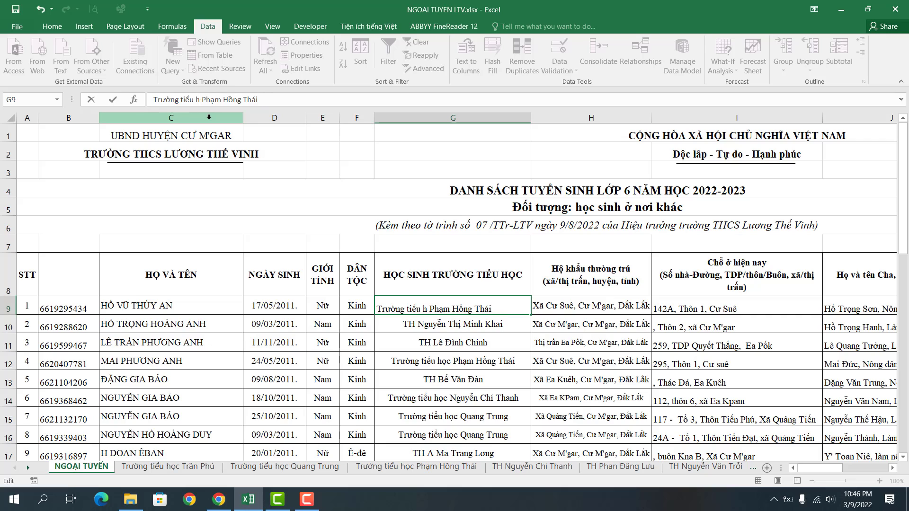
key("BackSpace")
key("BackSpace")
key("BackSpace")
key("BackSpace")
key("BackSpace")
key("BackSpace")
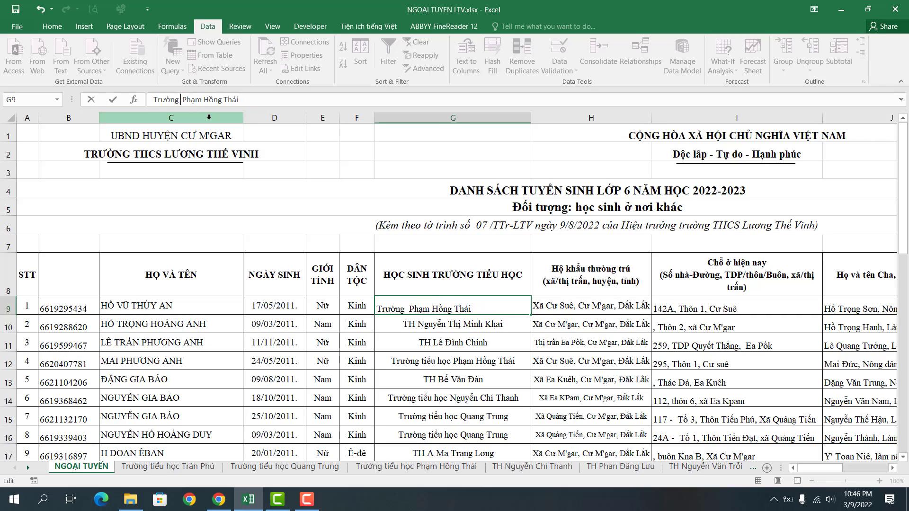
type("TH")
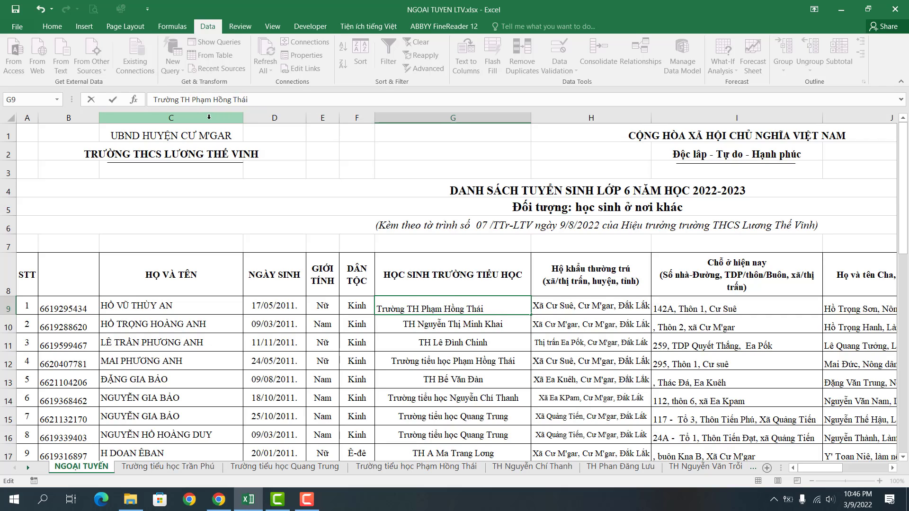
left_click(399, 326)
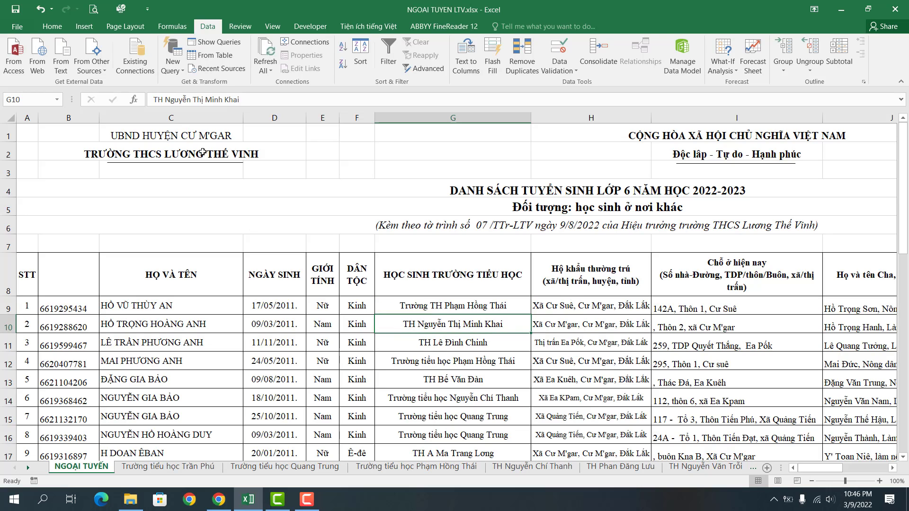
left_click(153, 99)
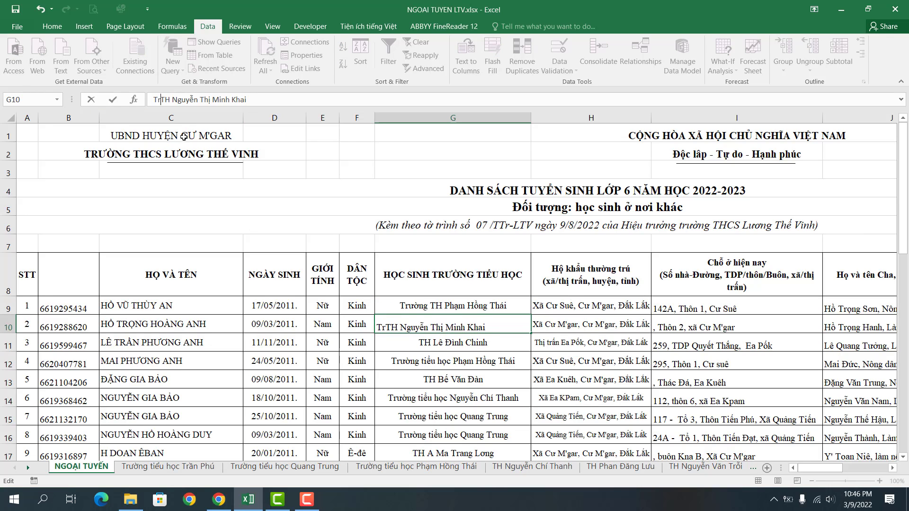
type("Trươ")
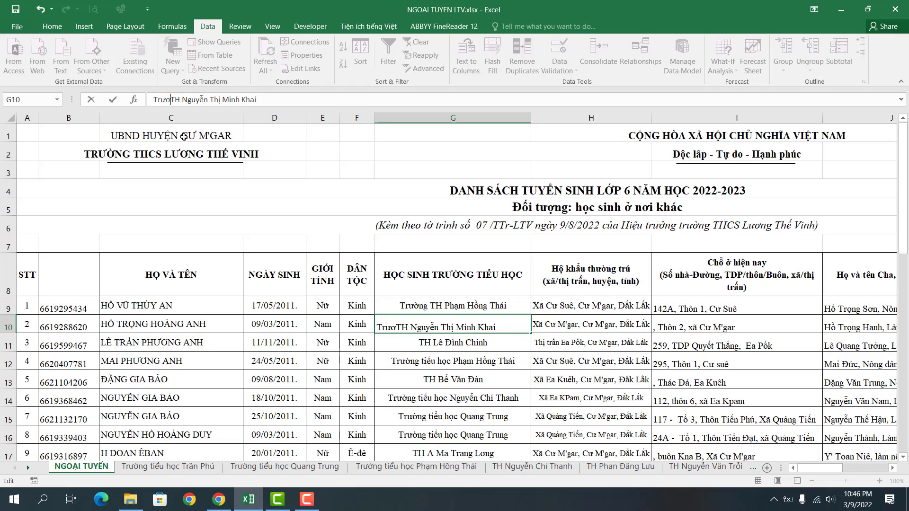
type("ngf")
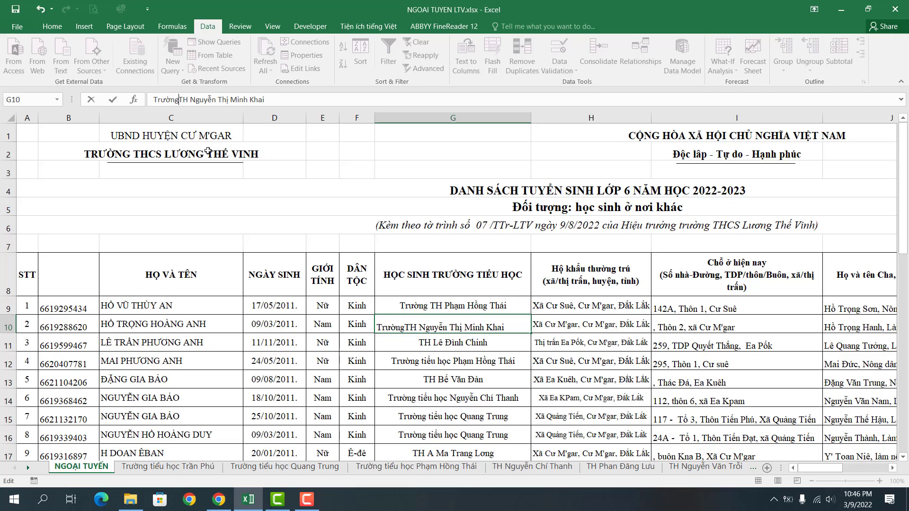
left_click(405, 345)
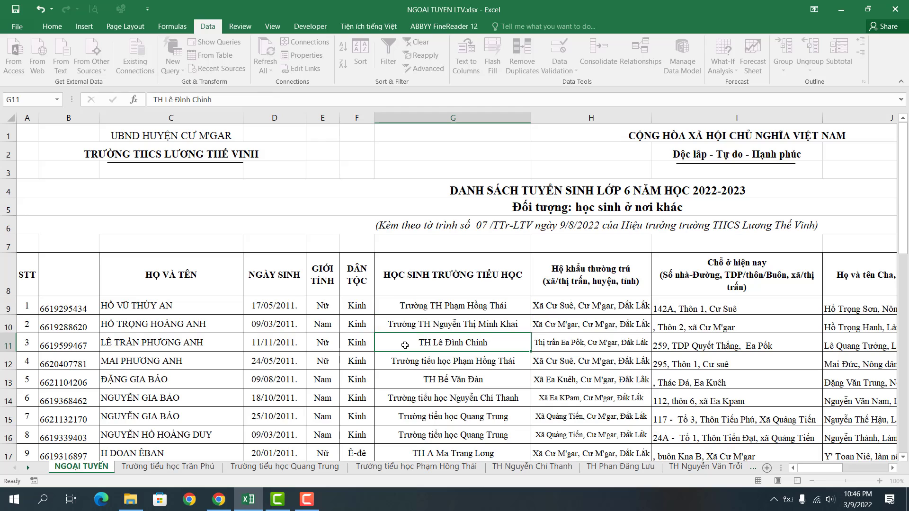
Step: Replace 'tiểu học' with 'TH' in G12 so it reads 'Trường TH Phạm Hồng Thái'
left_click(416, 365)
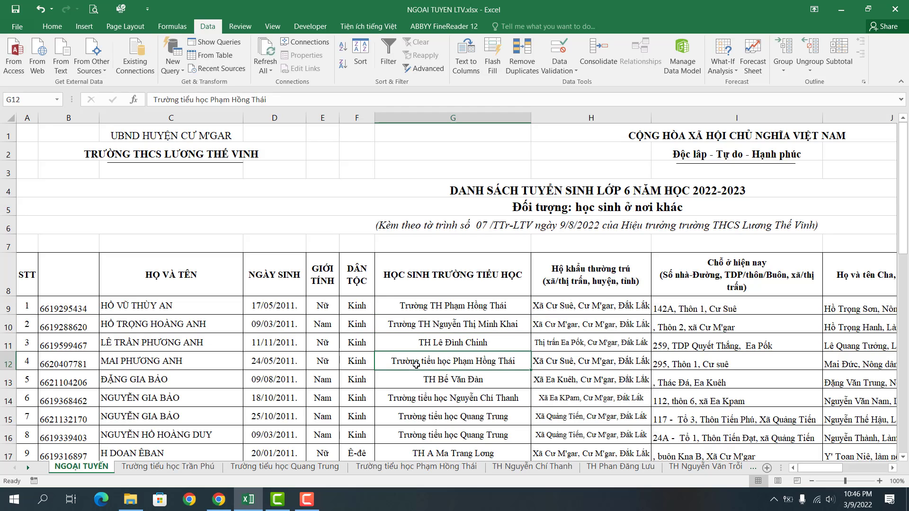
left_click(207, 101)
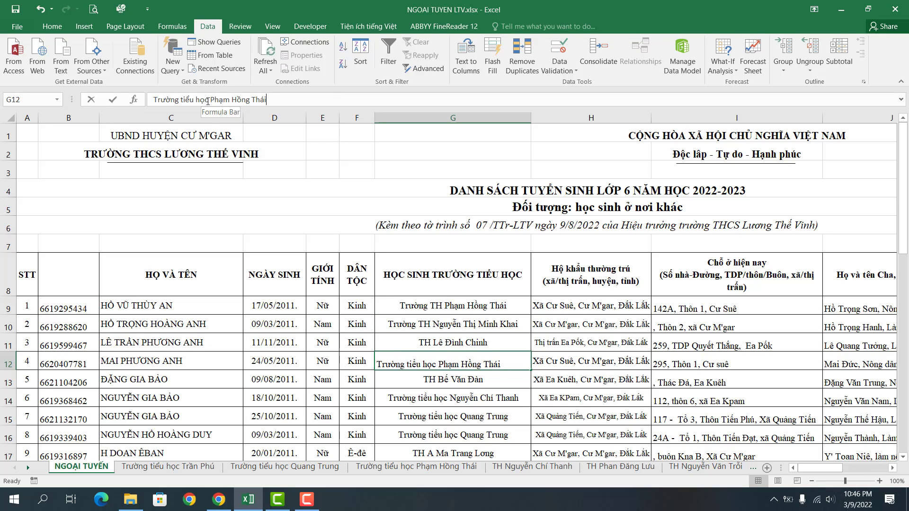
left_click(208, 100)
key("BackSpace")
key("BackSpace")
key("BackSpace")
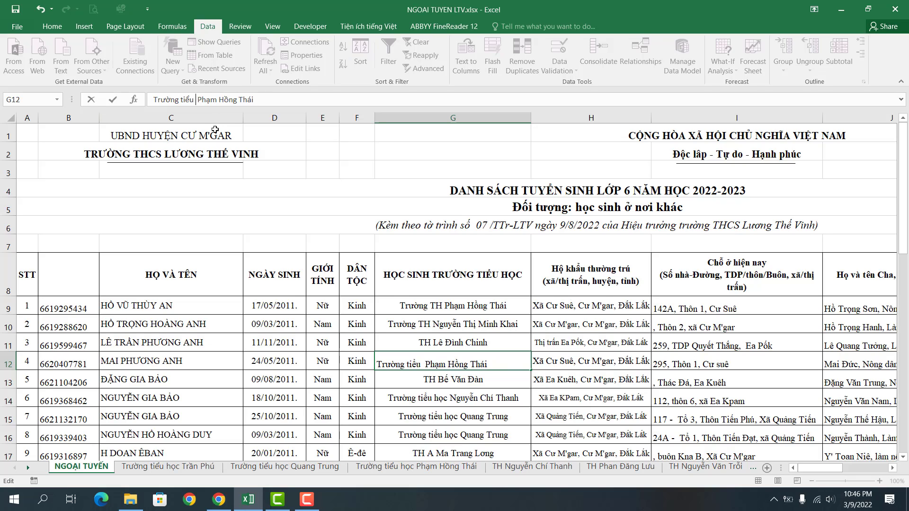
key("BackSpace")
key("BackSpace")
key("BackSpace")
key("BackSpace")
key("BackSpace")
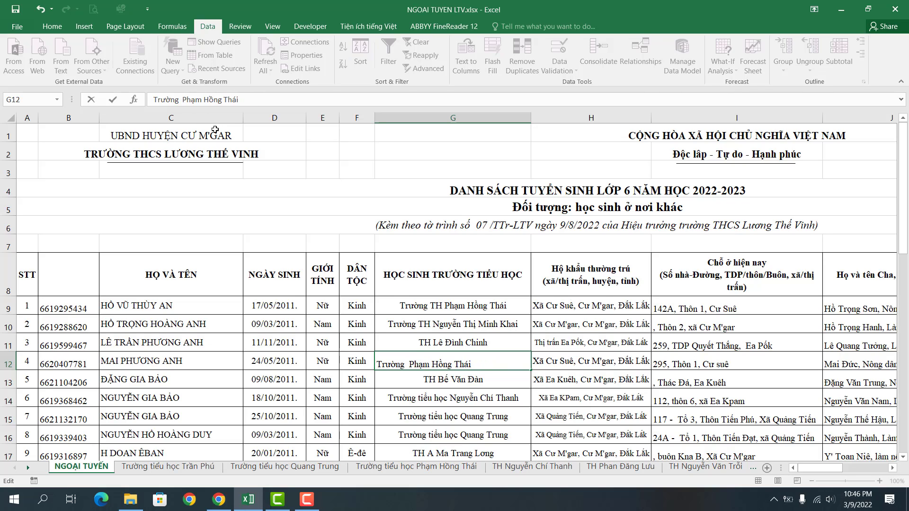
type("TH")
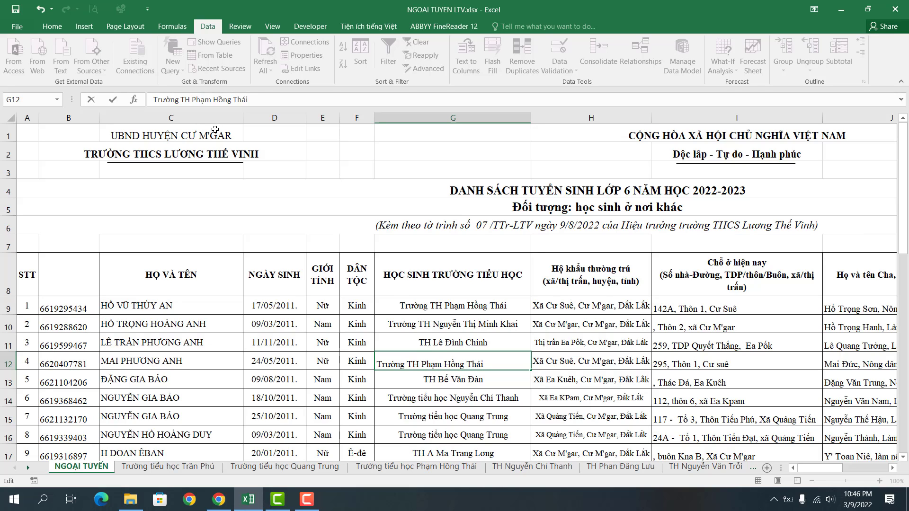
left_click(424, 344)
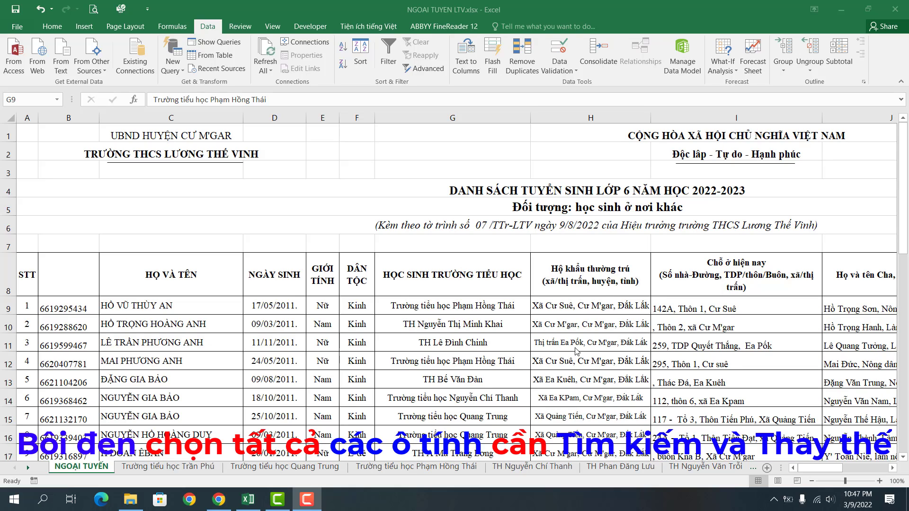
Step: Select the school-name cells G9:G42 in column G
left_click(440, 309)
left_click_drag(436, 305, 452, 474)
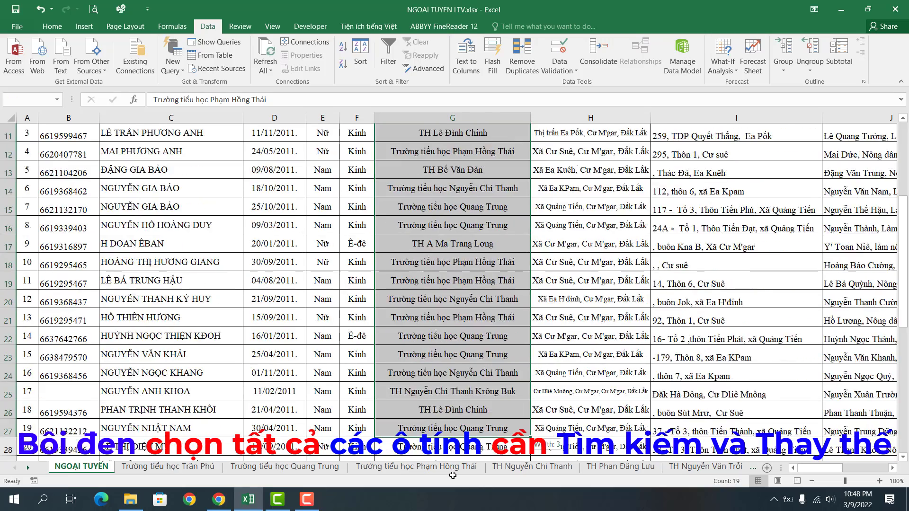
left_click_drag(452, 474, 452, 474)
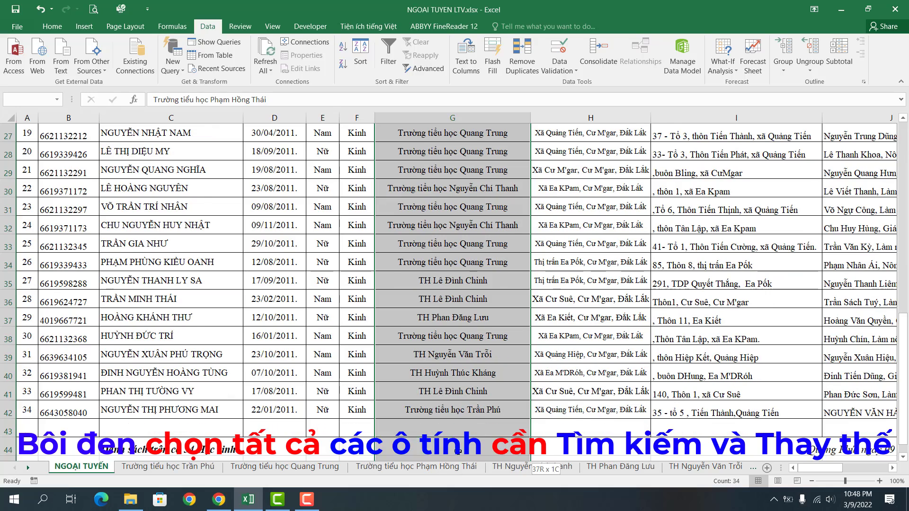
scroll(463, 394, "up", 9)
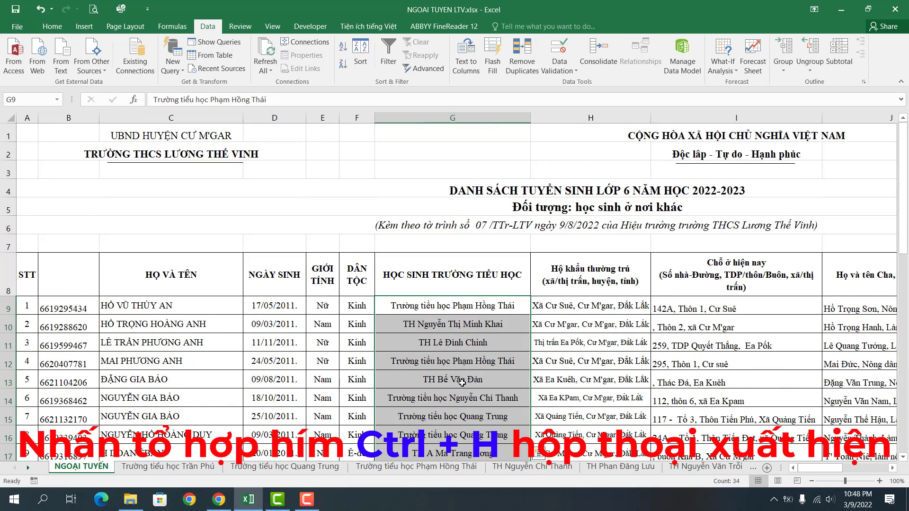
left_click(461, 382, "ctrl")
Step: Replace all 'TH' with 'Trường TH' in the selection, making 12 replacements
key("ctrl+h")
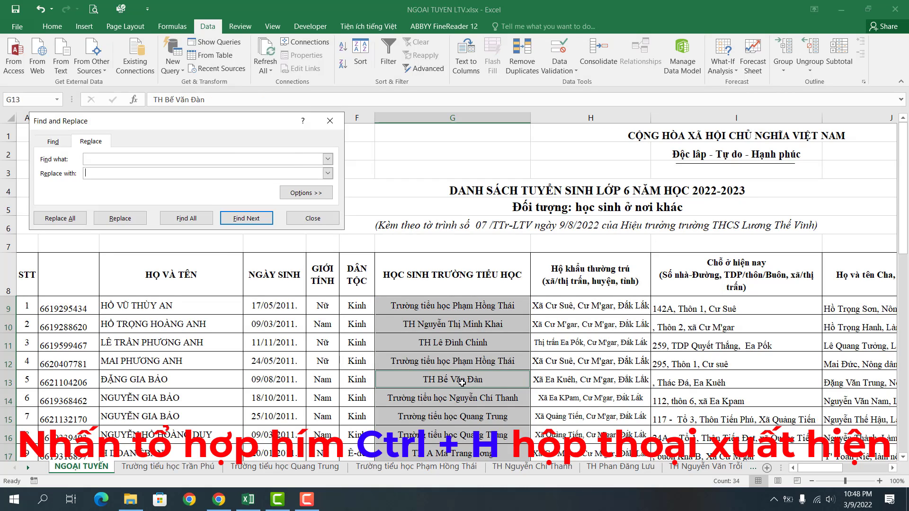
left_click(99, 159)
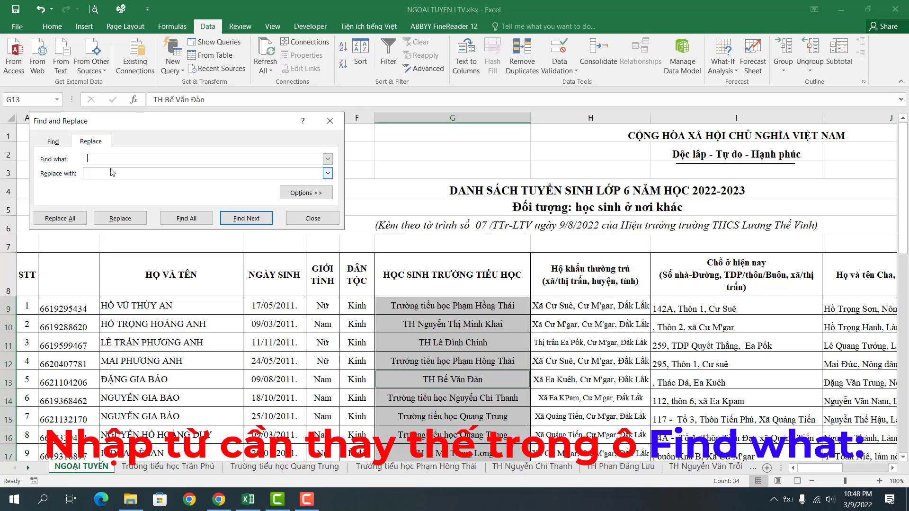
type("TH")
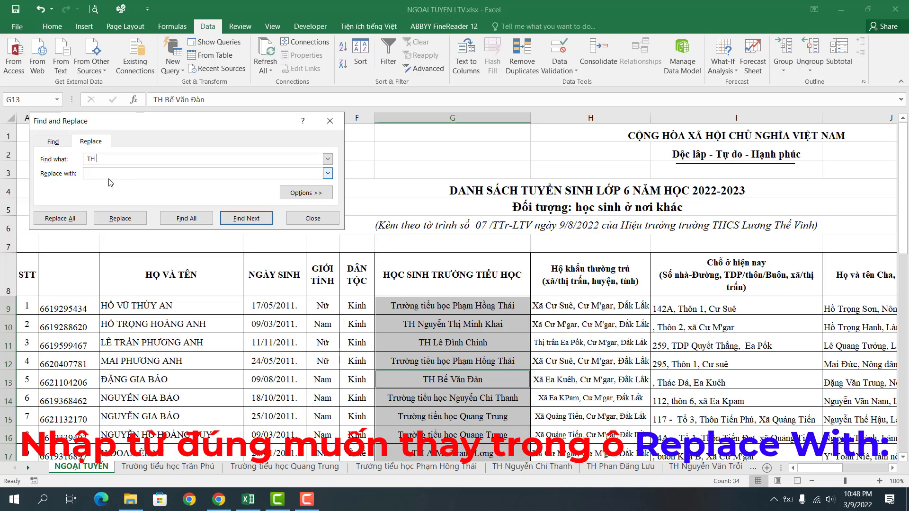
type("T")
type("rường")
type(" TH")
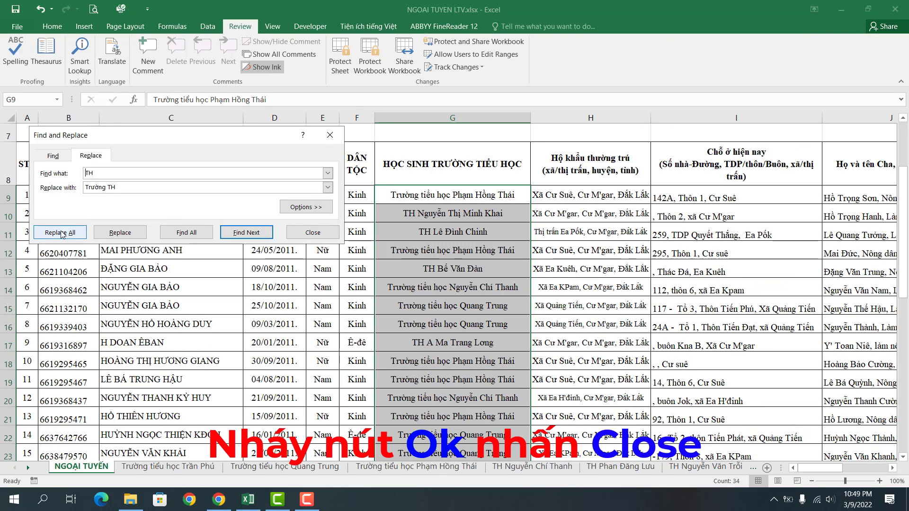
left_click(61, 234)
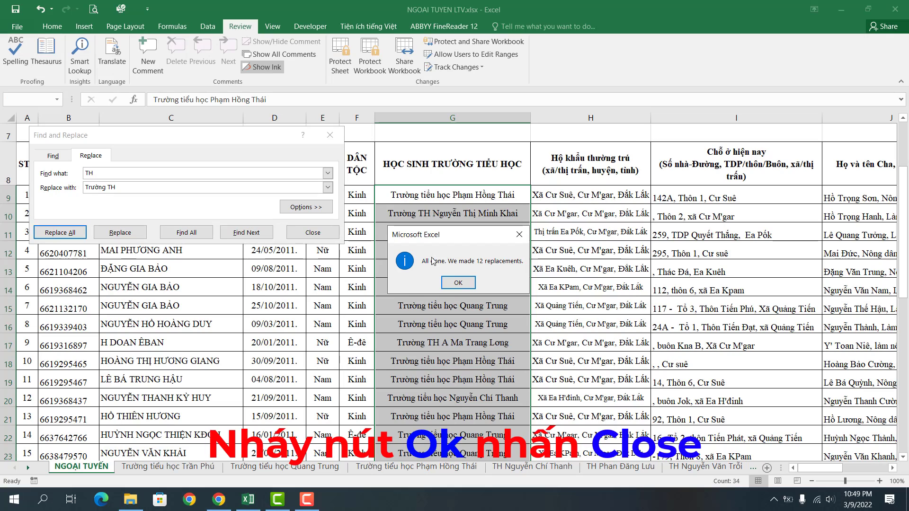
left_click(450, 288)
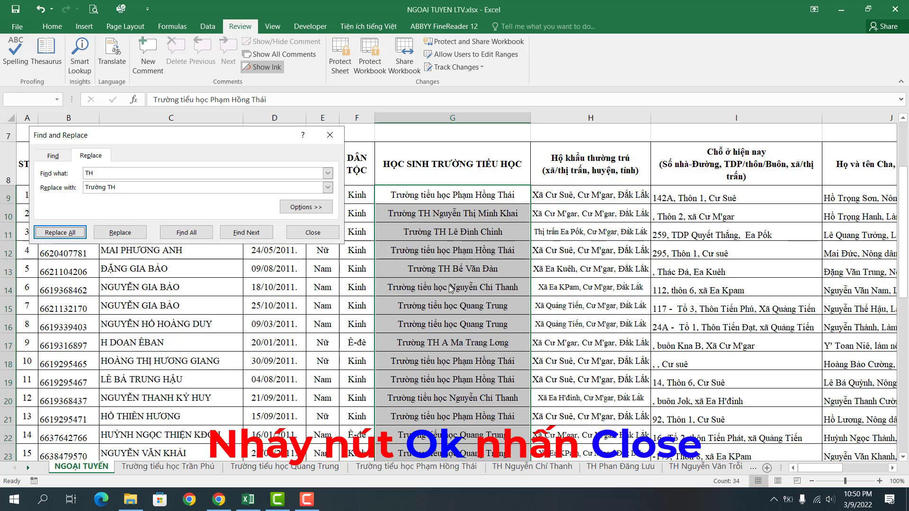
left_click(308, 233)
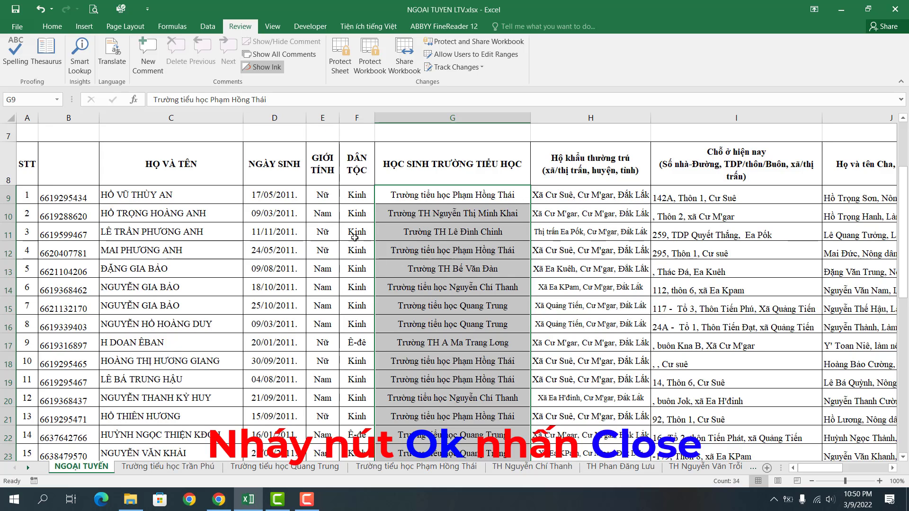
Step: Reselect the column G school names from G9 down to G42
left_click(414, 237)
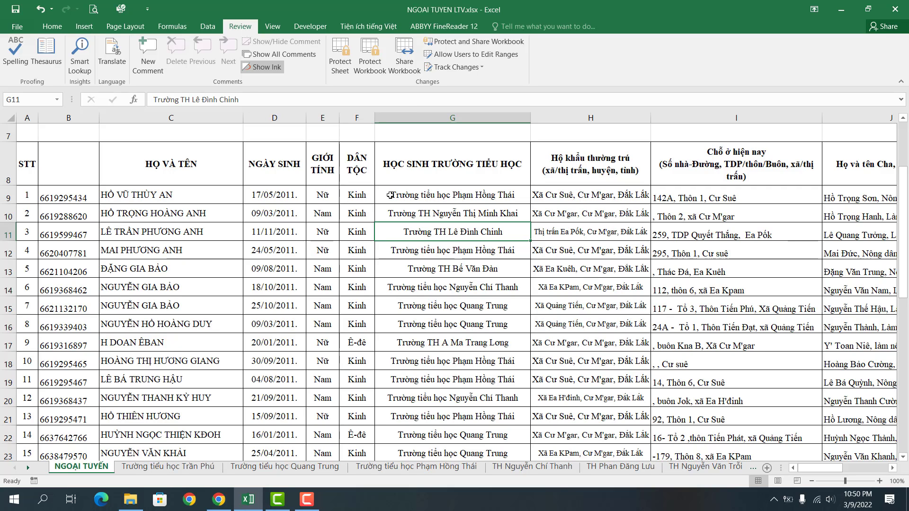
mouse_move(390, 195)
left_mouse_down()
mouse_move(432, 475)
mouse_move(449, 397)
mouse_move(448, 410)
left_mouse_up()
Step: Replace all 'Trường tiểu học' with 'Trường TH' in the selected school names
scroll(426, 332, "up", 7)
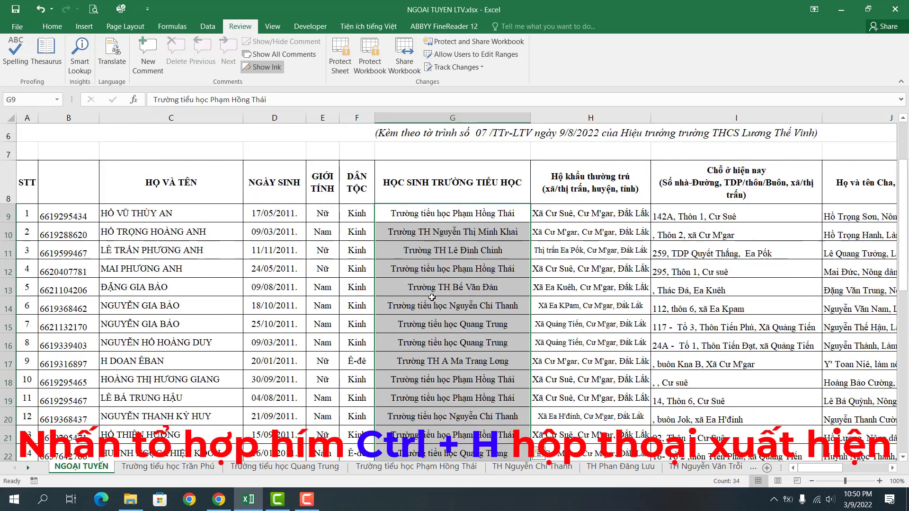
scroll(407, 284, "up", 2)
scroll(400, 257, "down", 1)
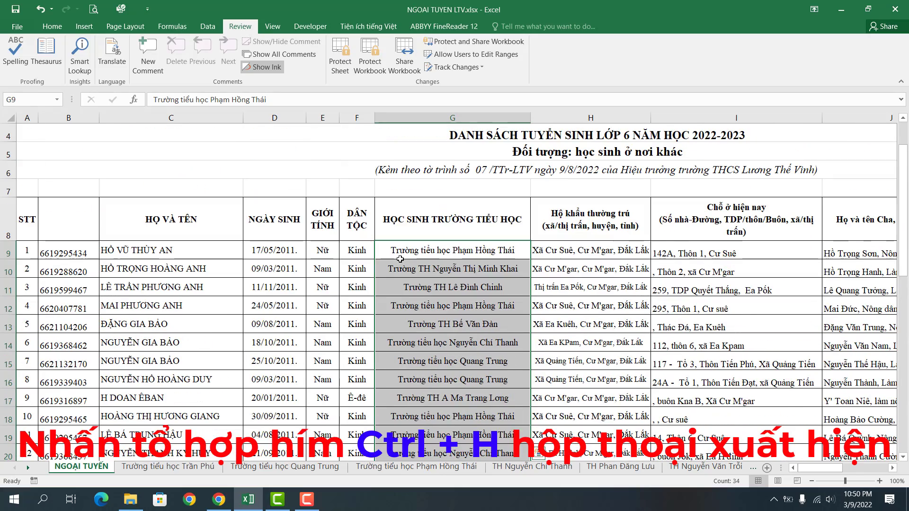
key("ctrl+h")
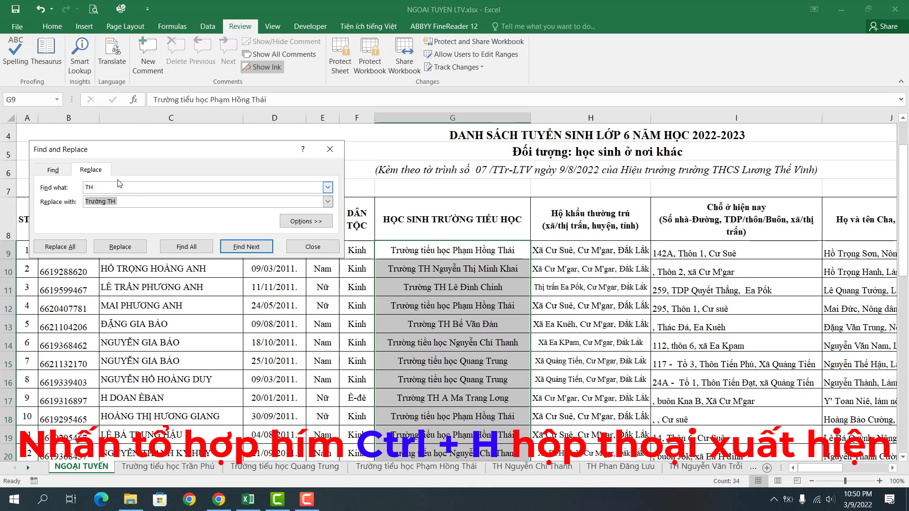
double_click(88, 188)
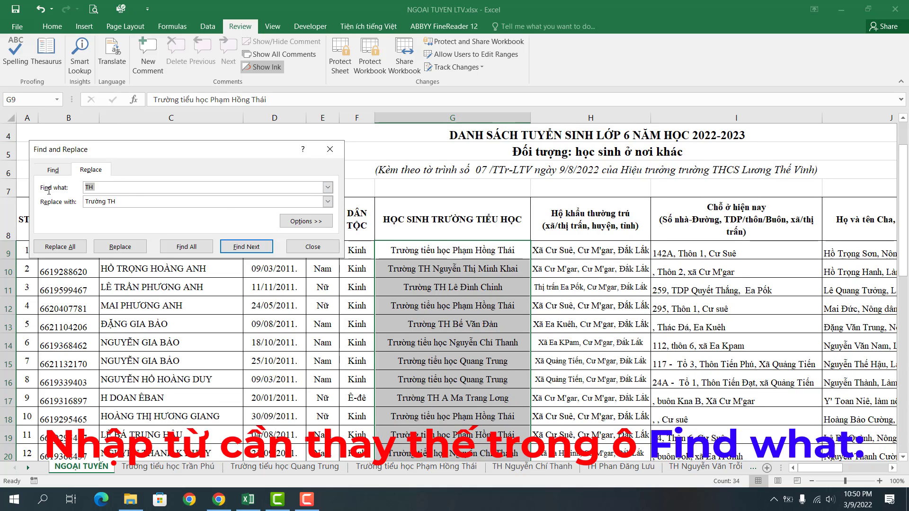
type("Tr")
type("u")
type("ơ")
type("ờng ")
type("iểu")
type(" ho")
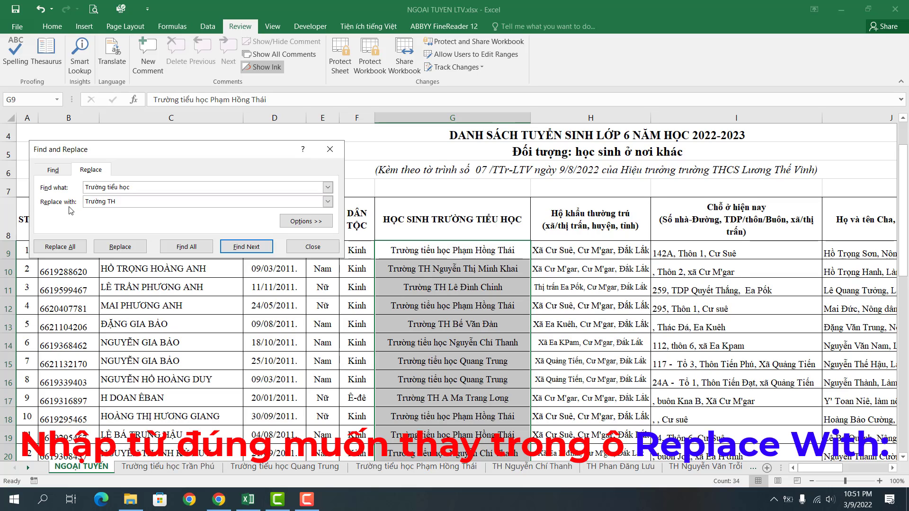
left_click(69, 251)
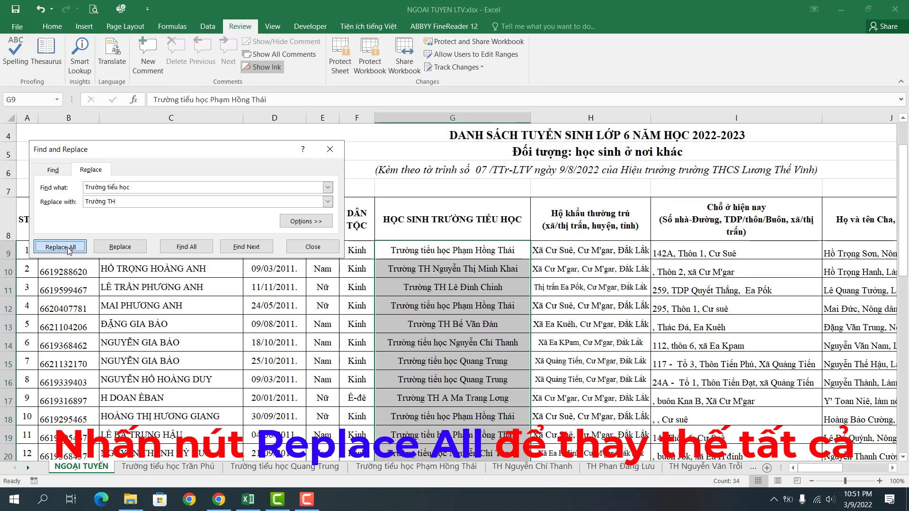
left_click(451, 285)
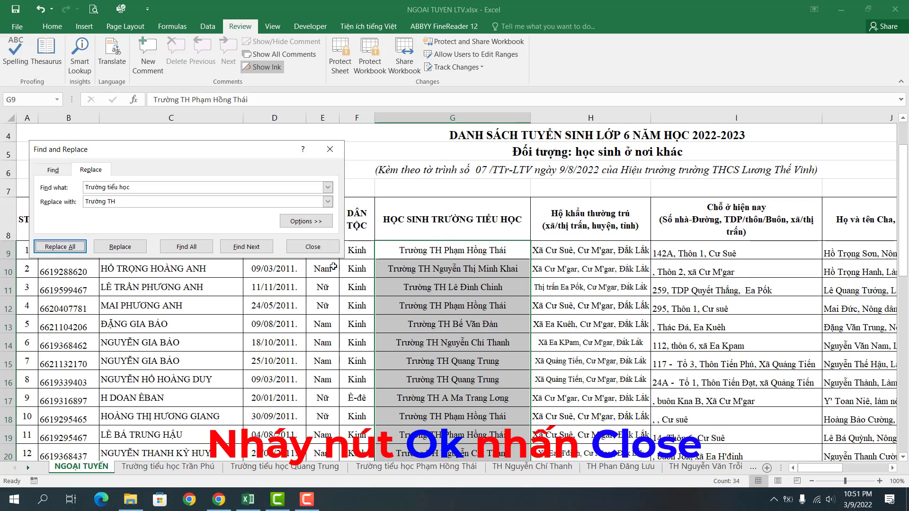
left_click(312, 247)
left_click(461, 269)
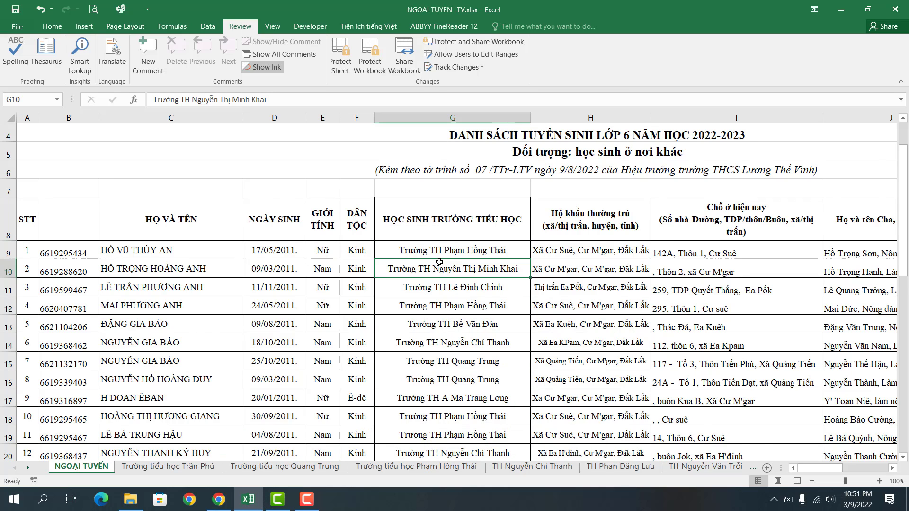
scroll(439, 263, "down", 2)
scroll(439, 262, "down", 3)
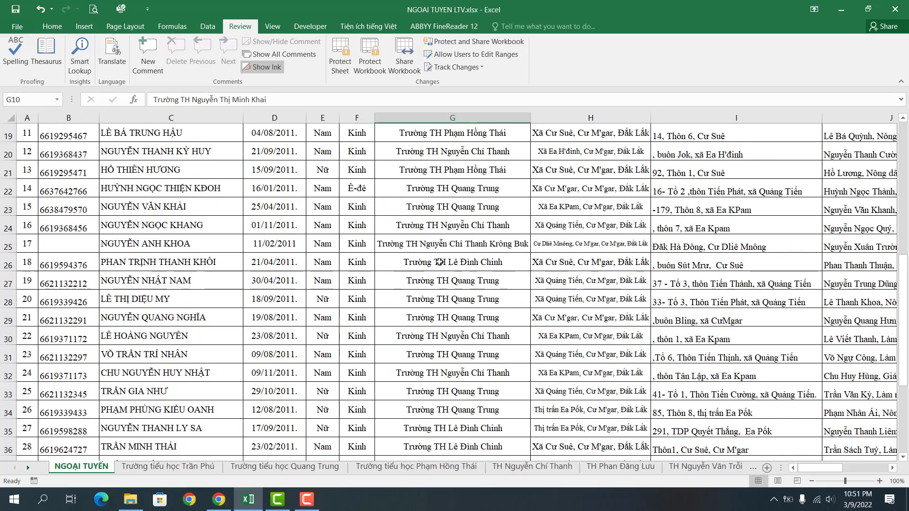
scroll(439, 262, "up", 6)
scroll(439, 263, "down", 6)
scroll(439, 262, "down", 1)
scroll(439, 262, "down", 2)
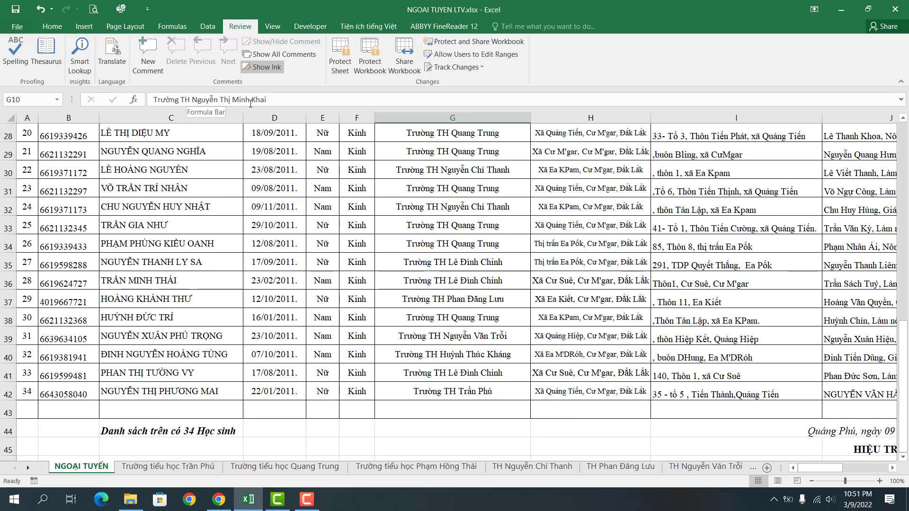
left_click(444, 211)
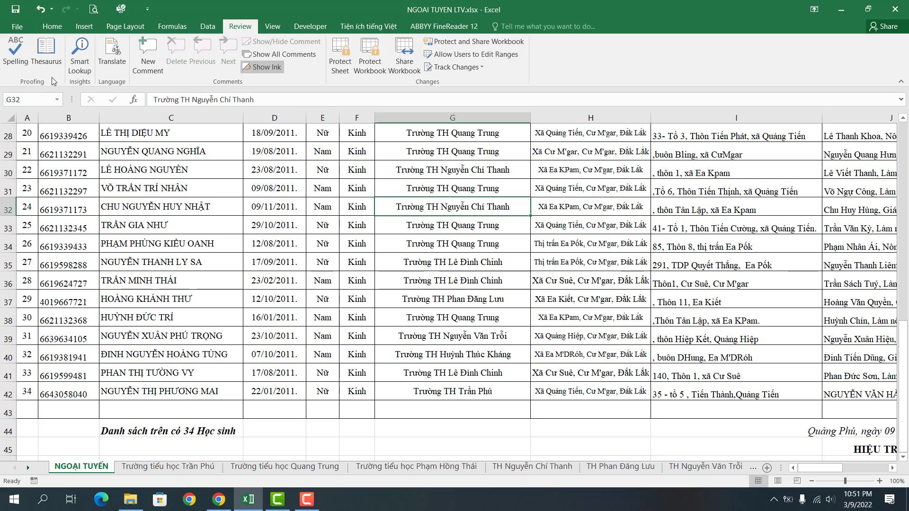
scroll(397, 183, "up", 1)
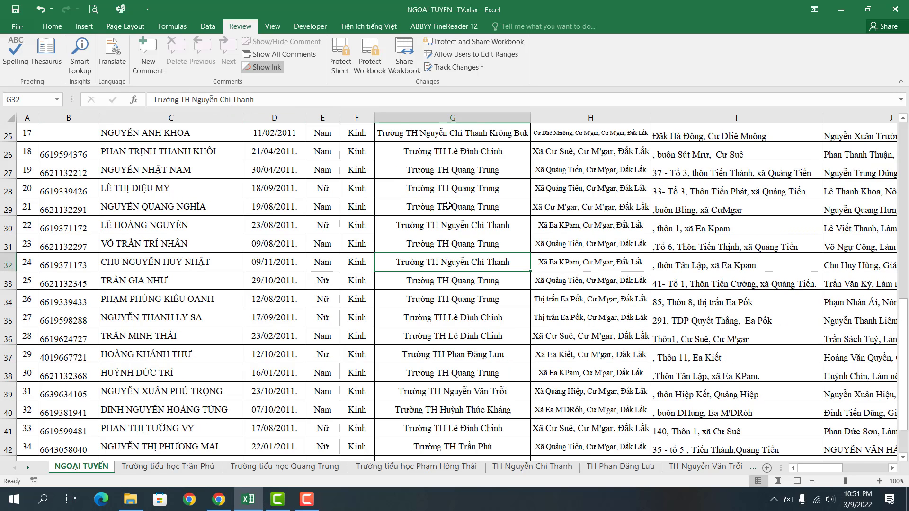
left_click(426, 207)
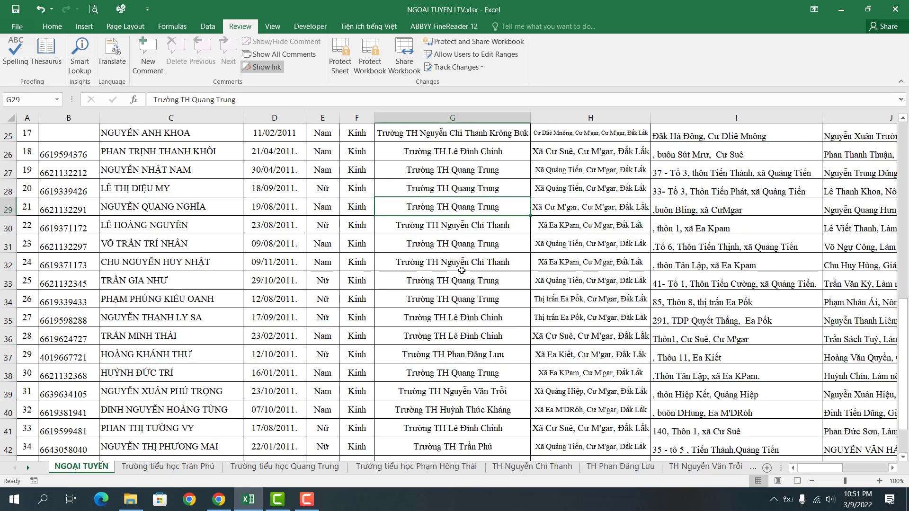
scroll(460, 270, "up", 1)
scroll(460, 270, "up", 3)
scroll(460, 271, "up", 1)
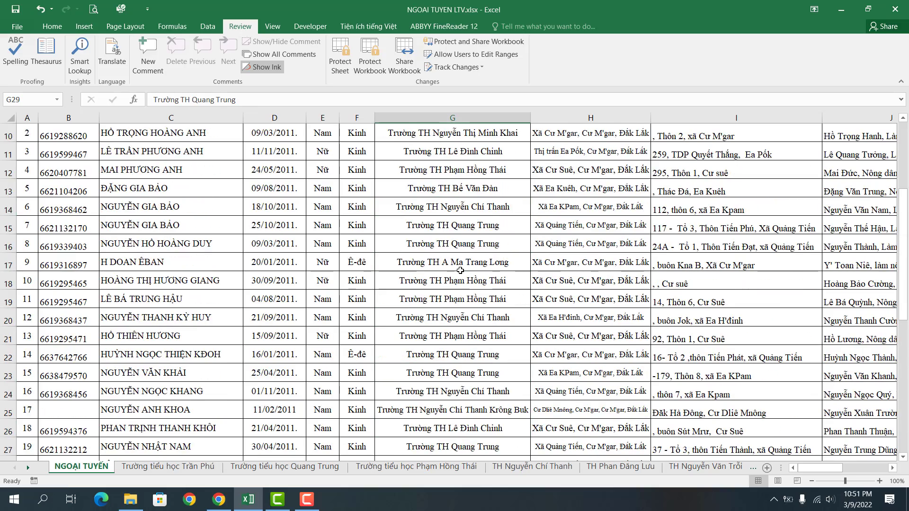
scroll(460, 270, "up", 2)
scroll(460, 270, "up", 1)
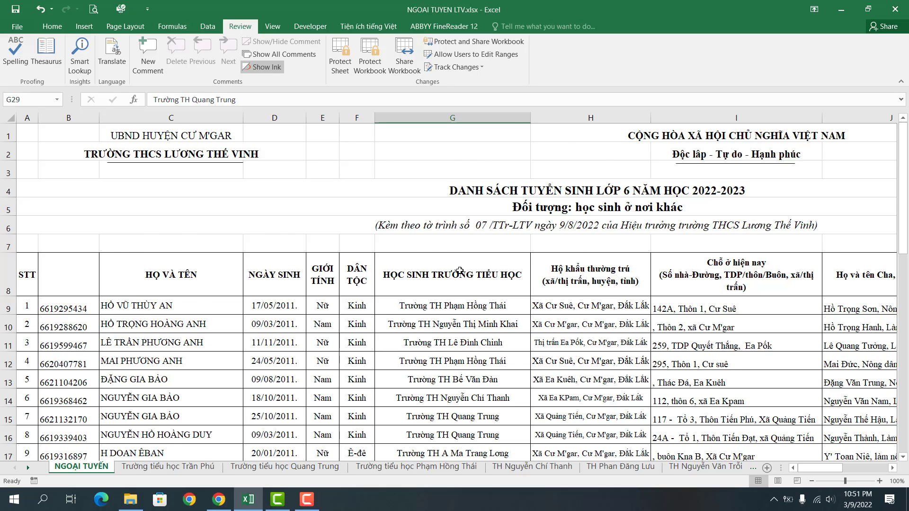
scroll(460, 270, "down", 1)
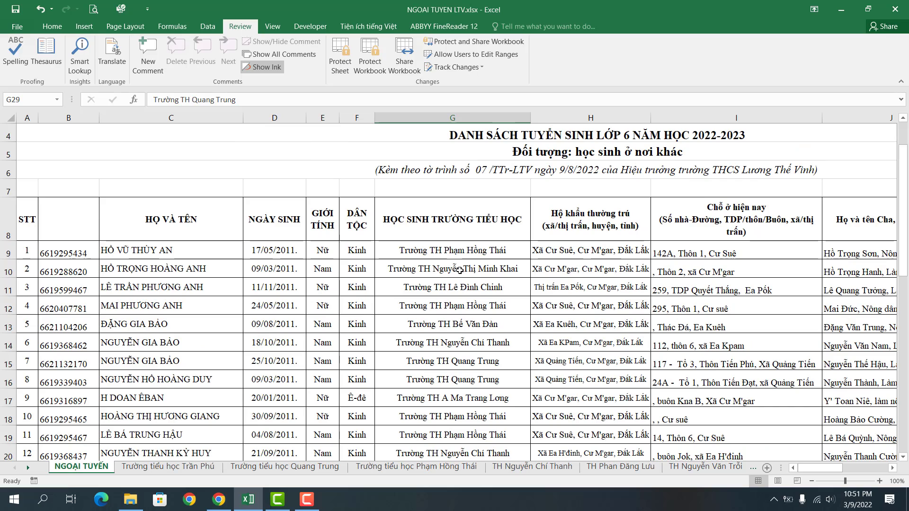